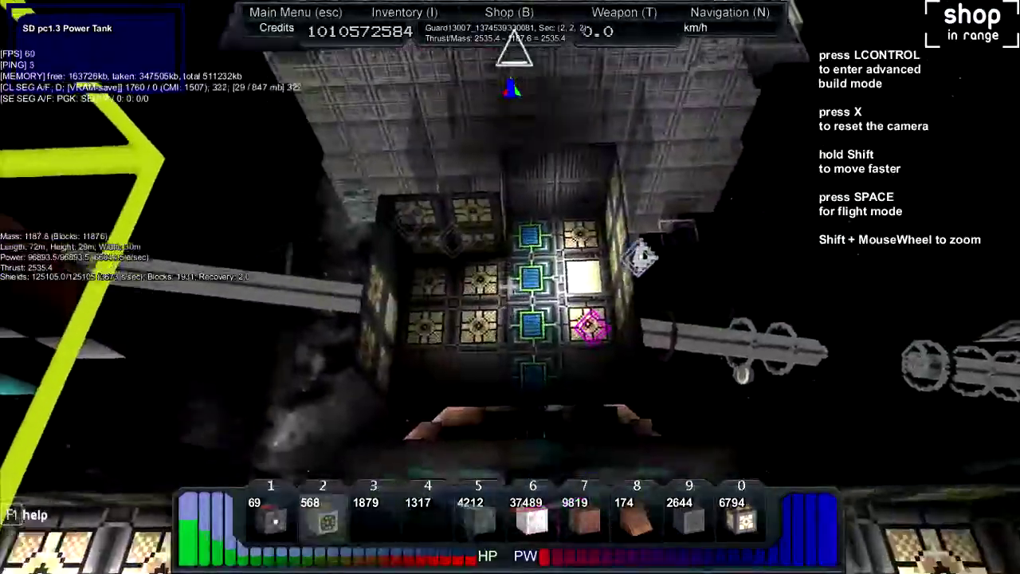
key(w)
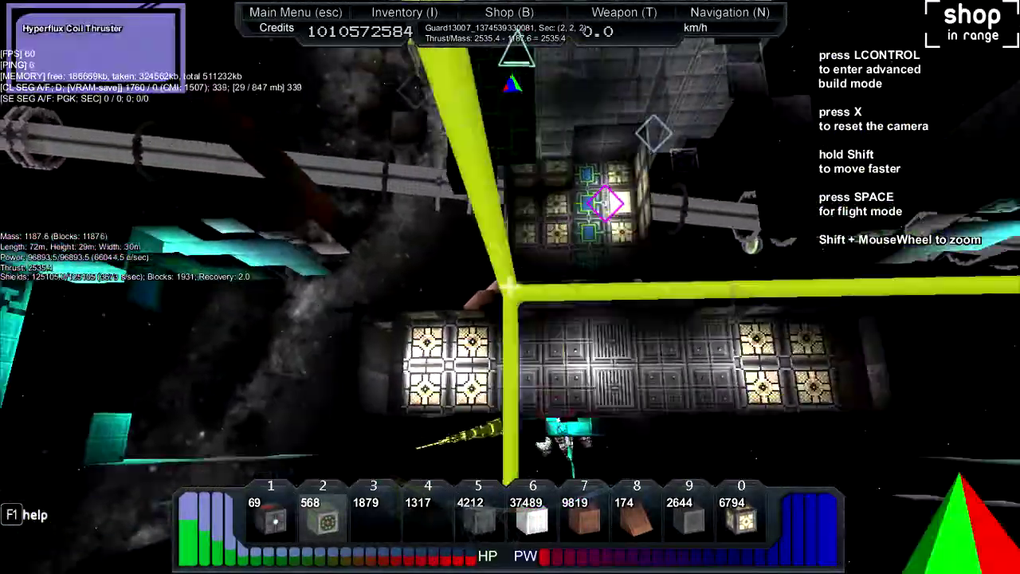
Look over the brown and white ship's hull, then switch to Flight Mode.
key(s)
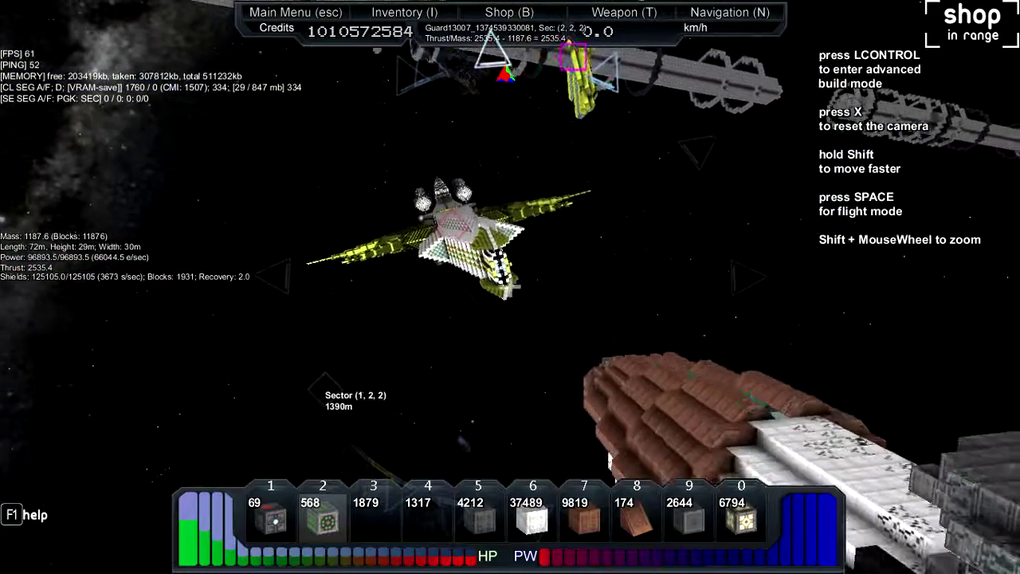
key(x)
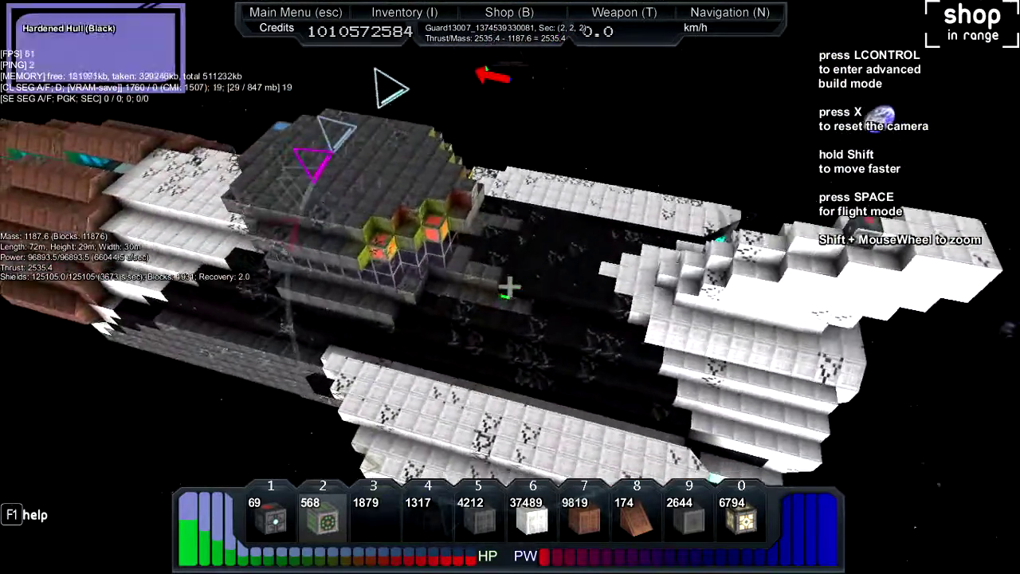
key(a)
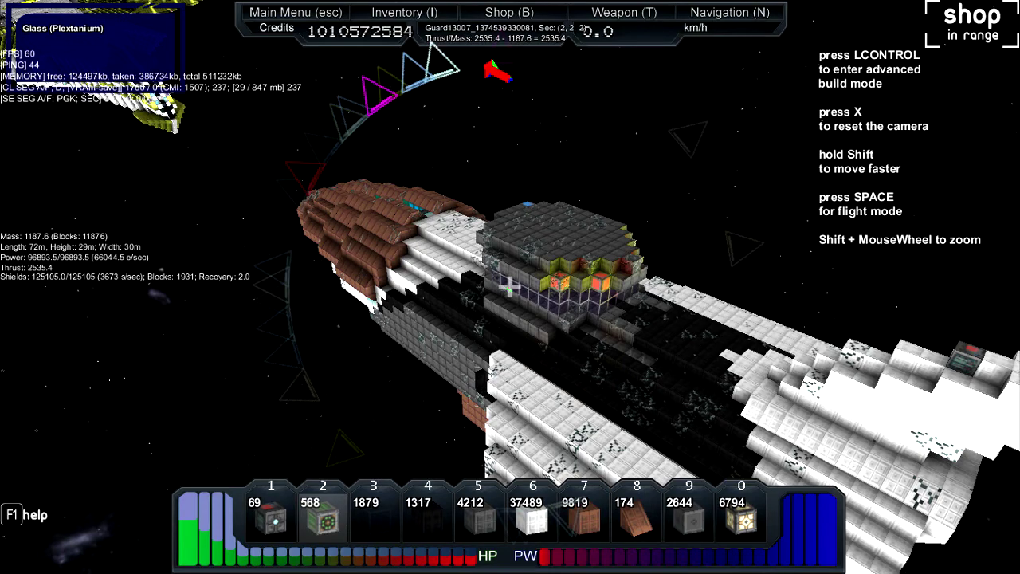
key(space)
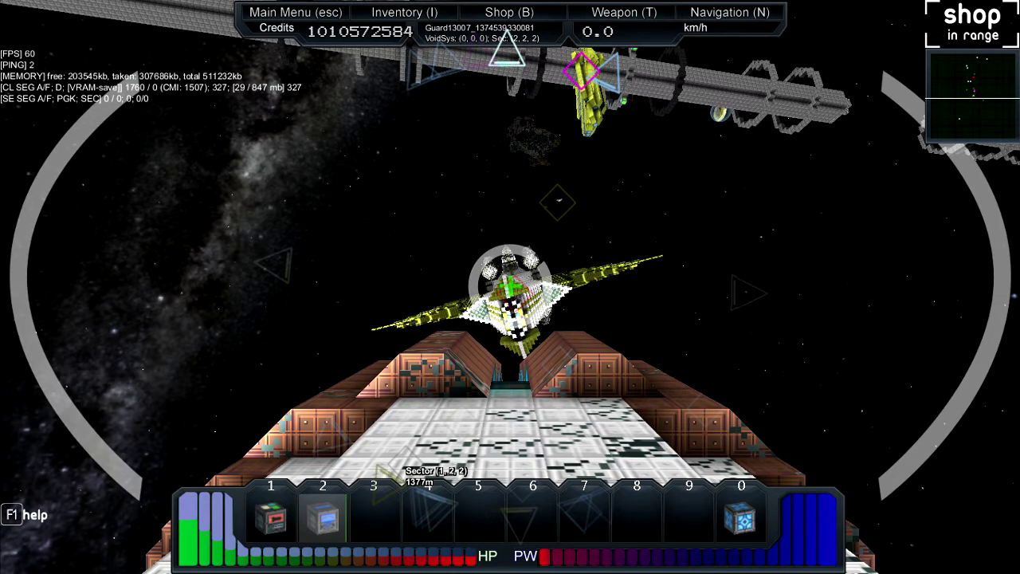
Fire three cannon shots at the yellow-winged ship and accelerate forward.
click(510, 287)
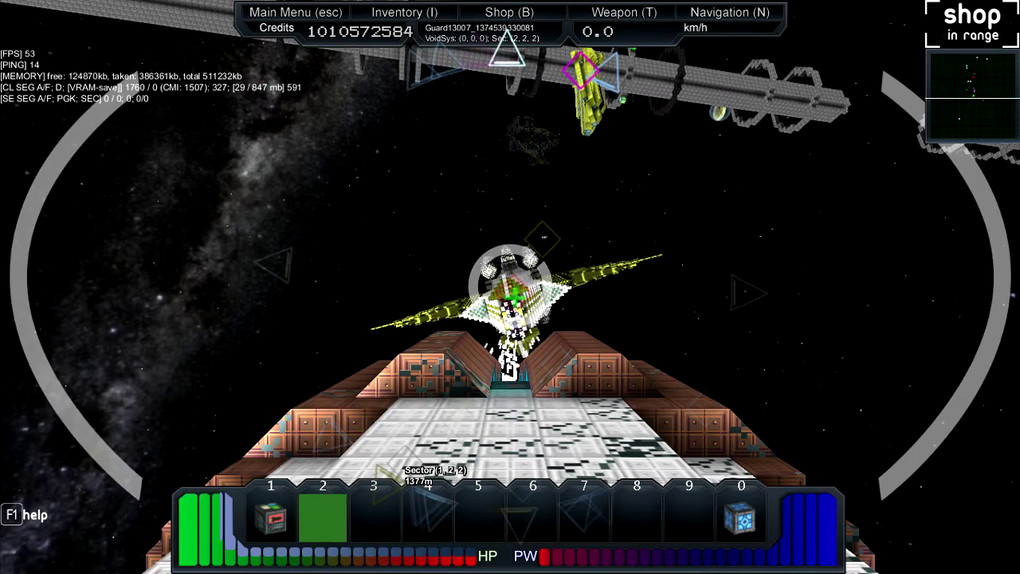
click(510, 293)
click(510, 293)
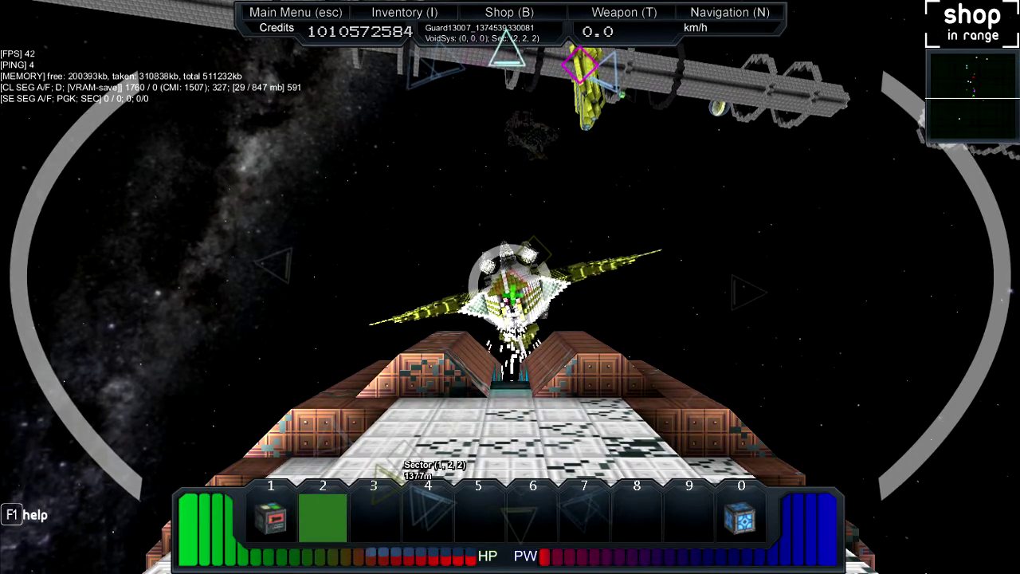
key(w)
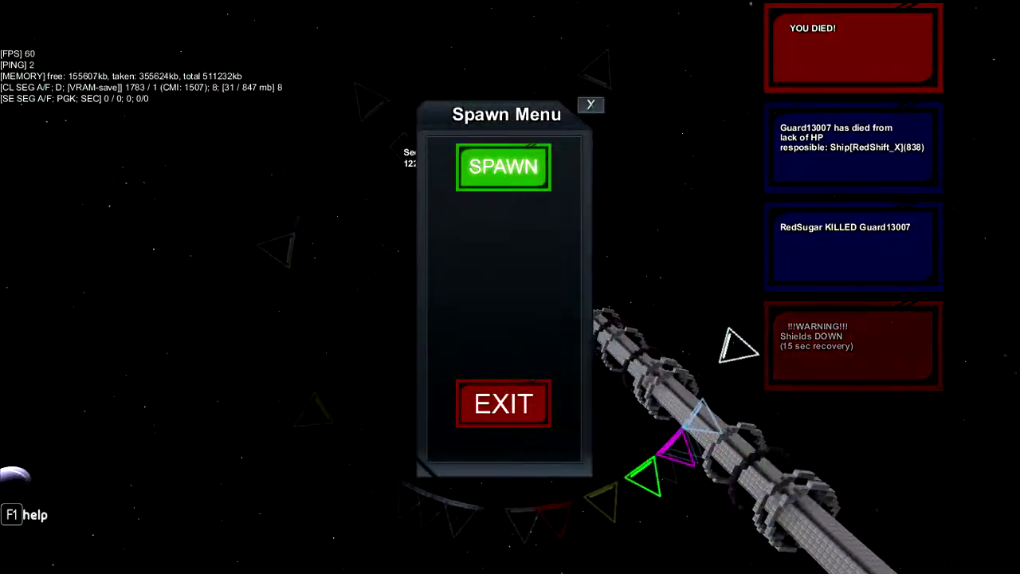
Respawn and create a new ship core with the default name beside the station.
click(502, 167)
scroll(510, 287, down, 1)
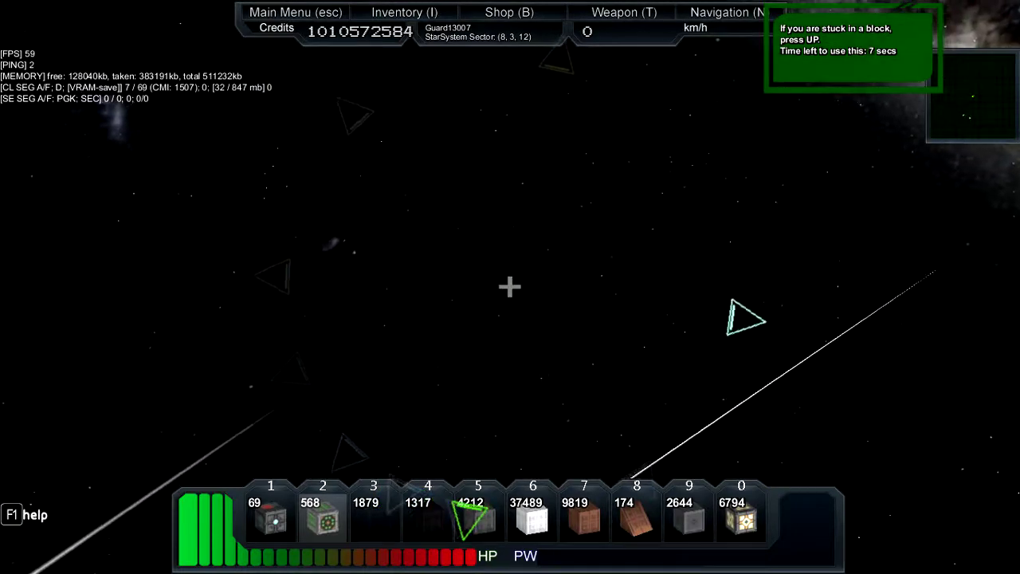
scroll(509, 287, down, 1)
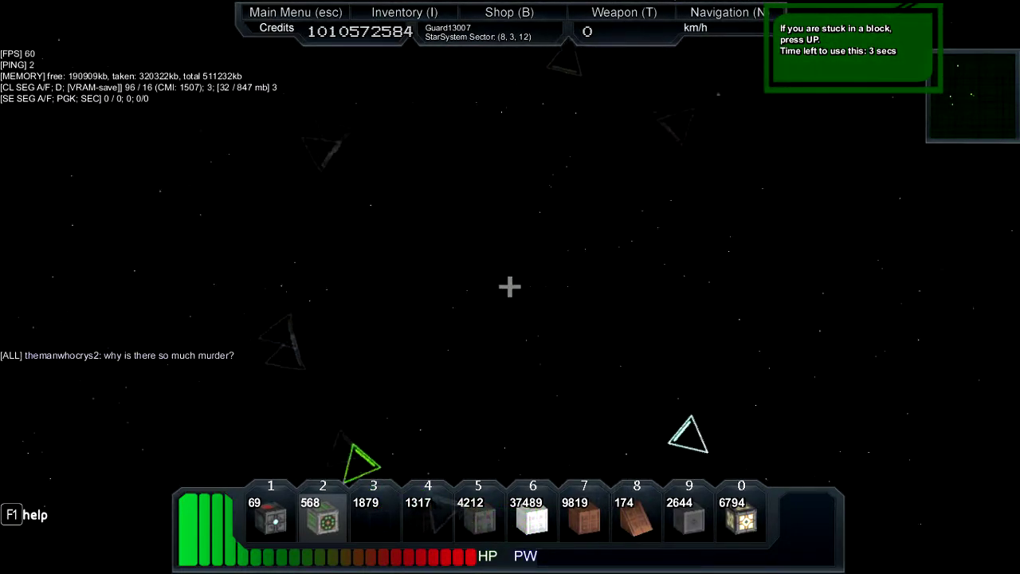
scroll(509, 287, down, 1)
key(x)
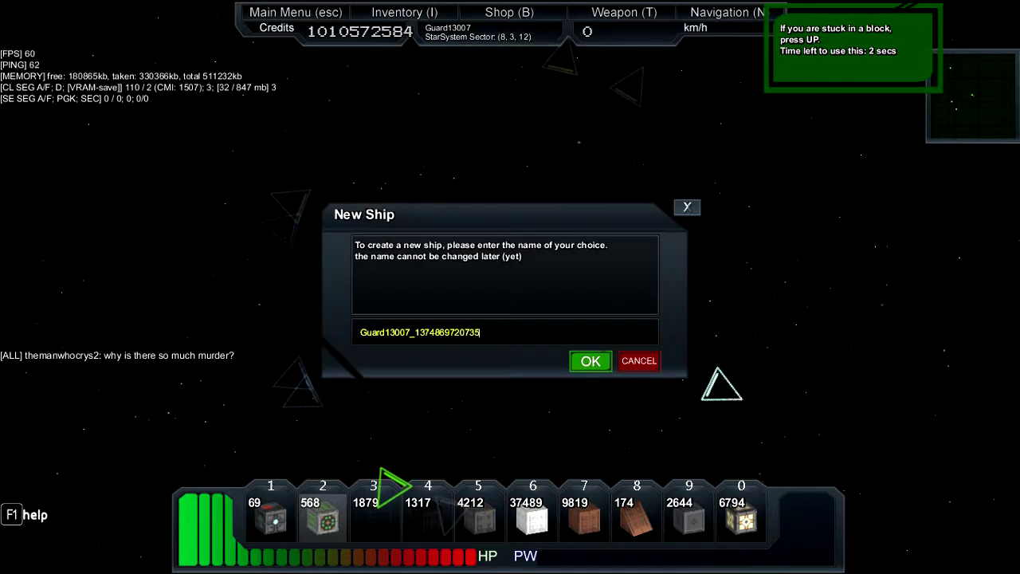
key(Return)
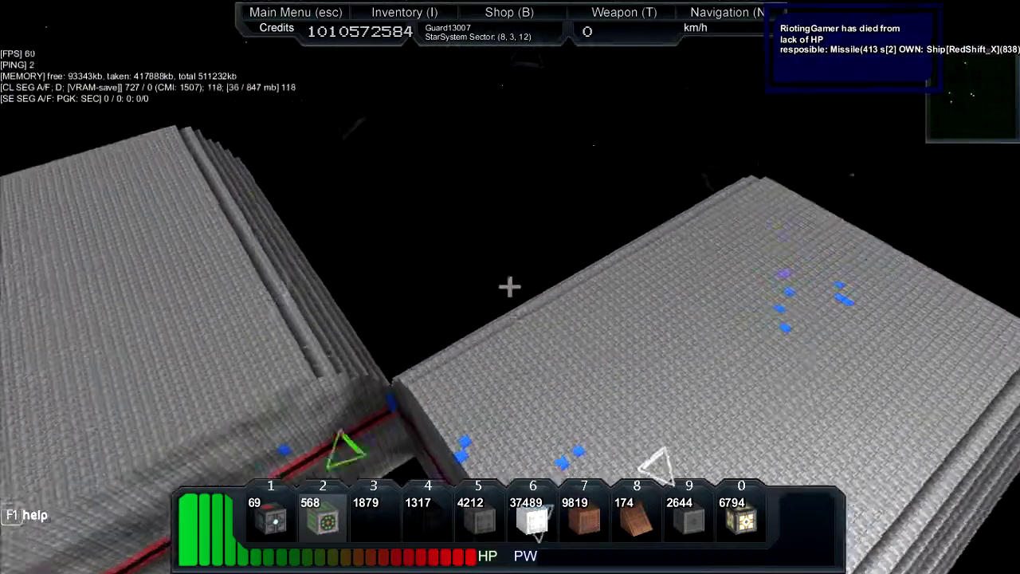
right_click(509, 287)
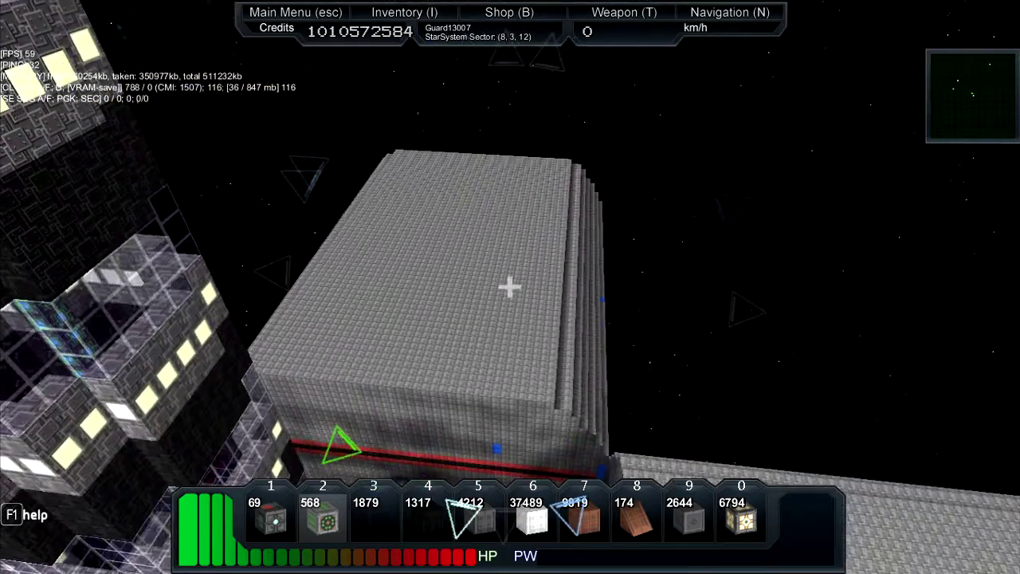
Clear the (3, 2, 0) waypoint, close Navigation, and bring up the main menu.
key(n)
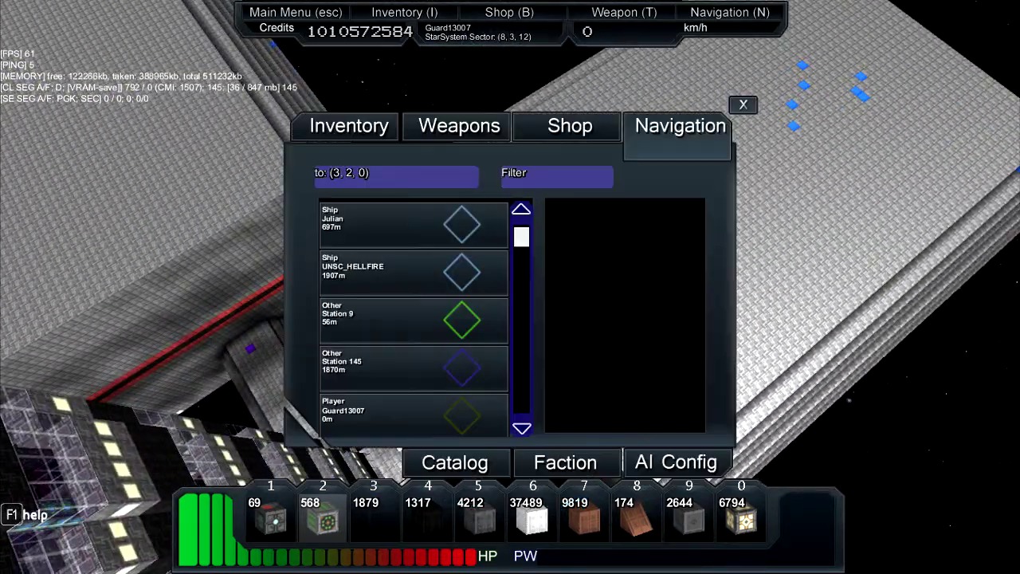
key(n)
key(n)
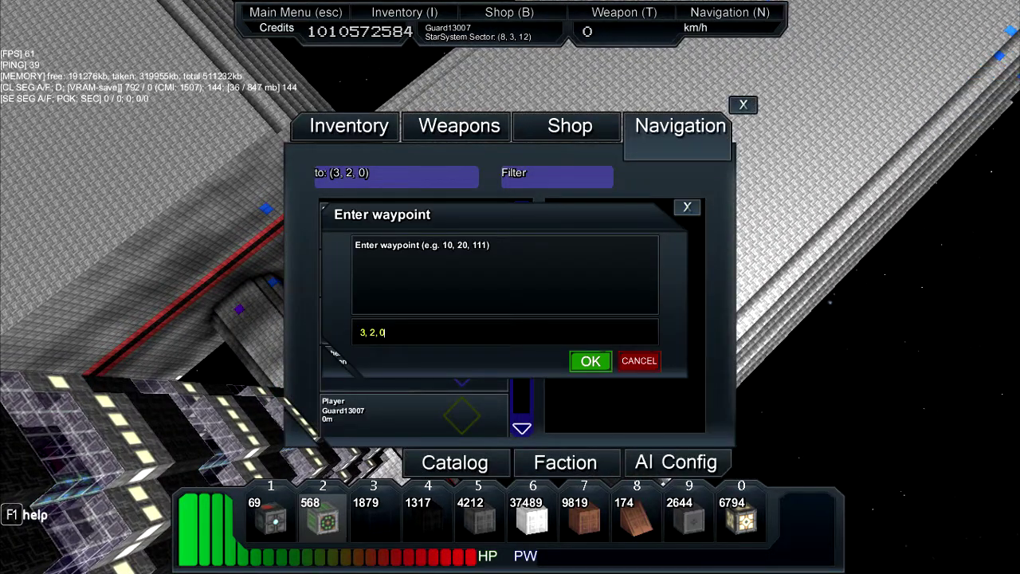
key(Return)
key(BackSpace)
key(BackSpace)
key(BackSpace)
key(Return)
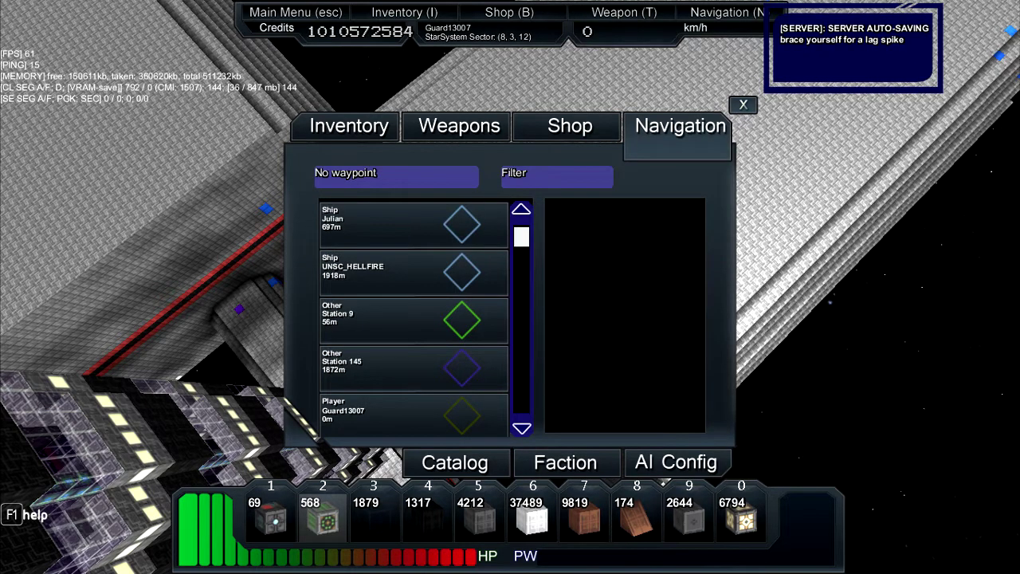
key(n)
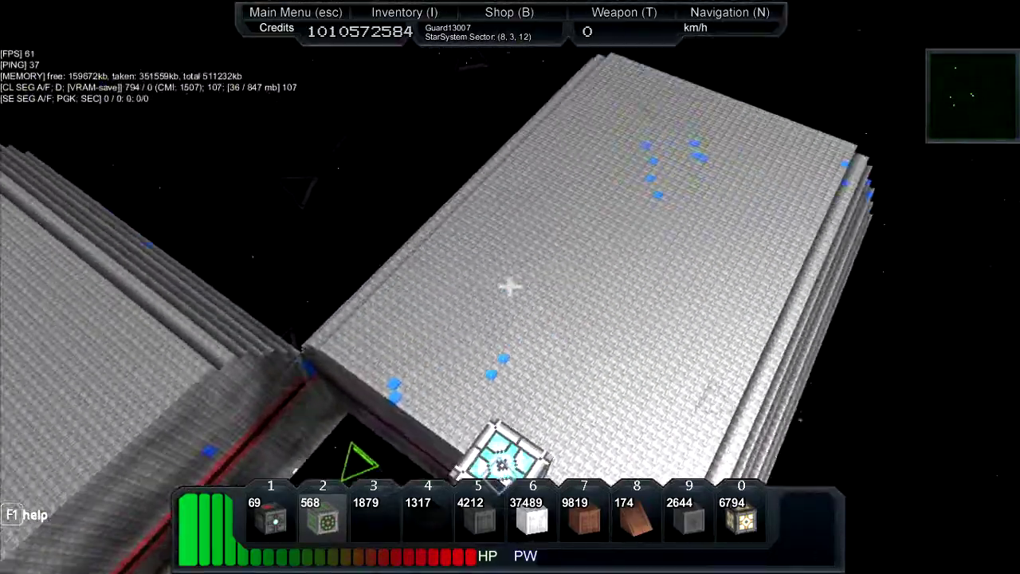
key(Escape)
key(Escape)
key(Escape)
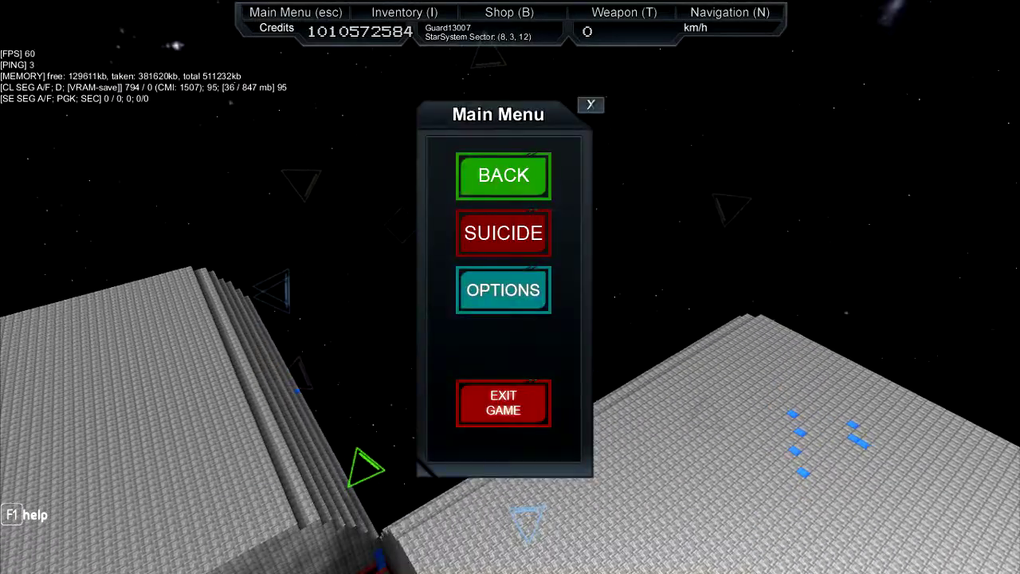